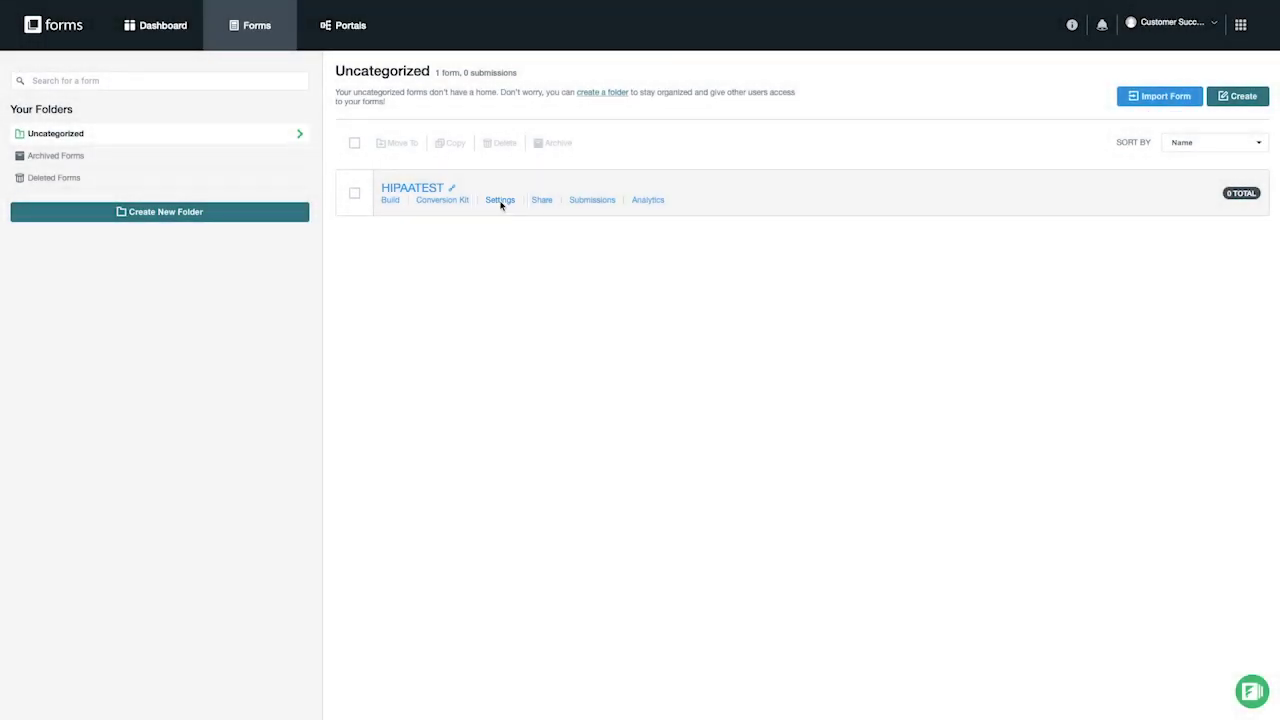
# - Open the Settings of the HIPAATEST form from the forms list
pyautogui.click(500, 203)
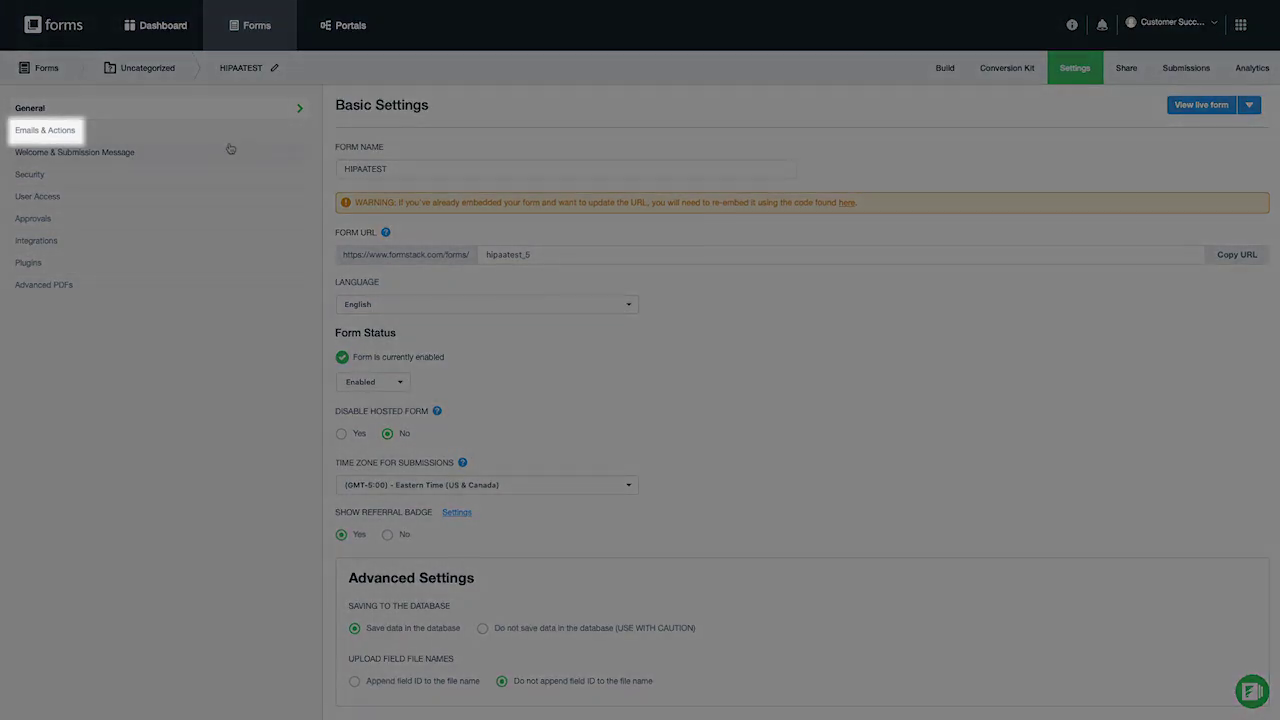
# - Go to the Emails & Actions section of the HIPAATEST form settings
pyautogui.click(210, 134)
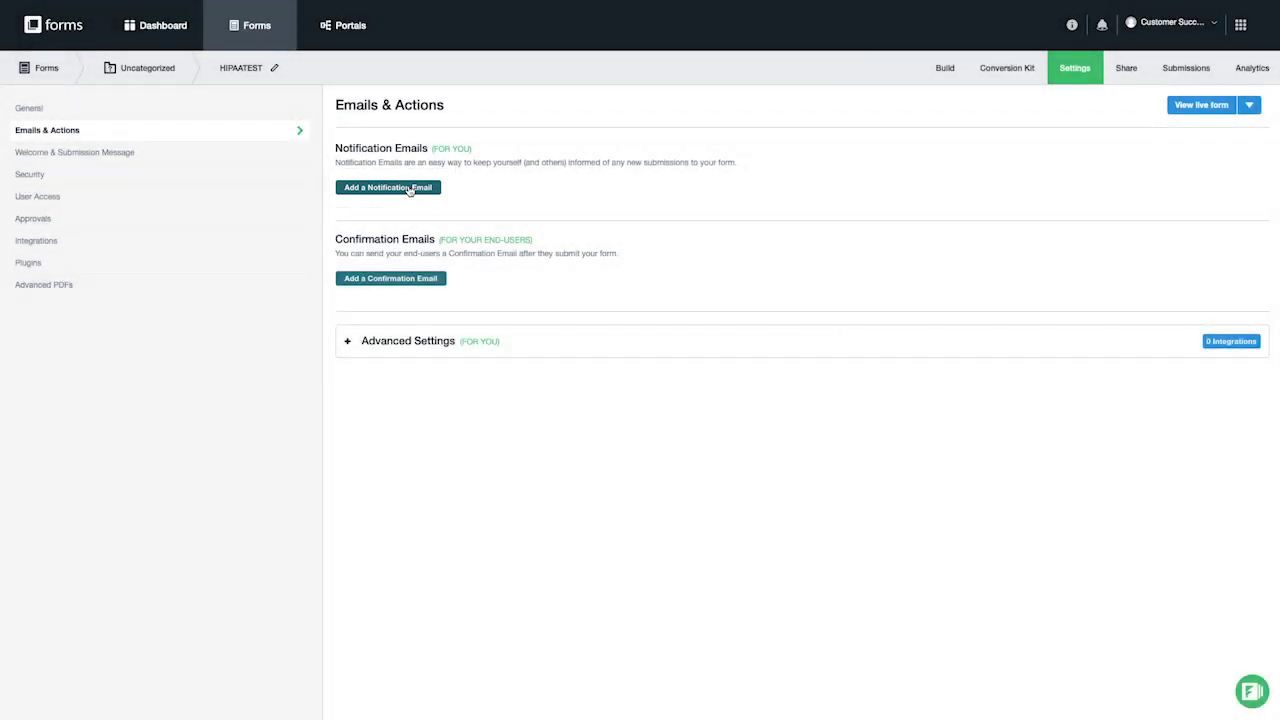
# - Add a notification email from the no-reply address with the subject HIPAATEST
pyautogui.click(409, 189)
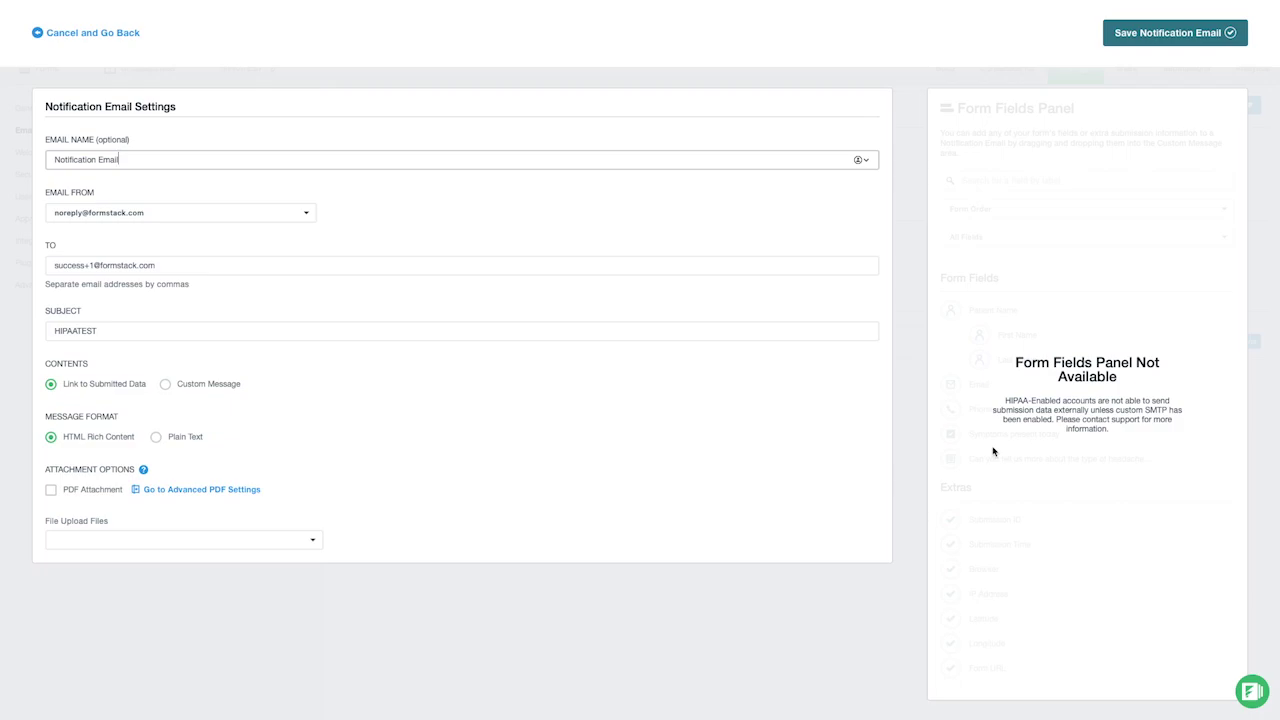
pyautogui.click(129, 160)
pyautogui.click(171, 212)
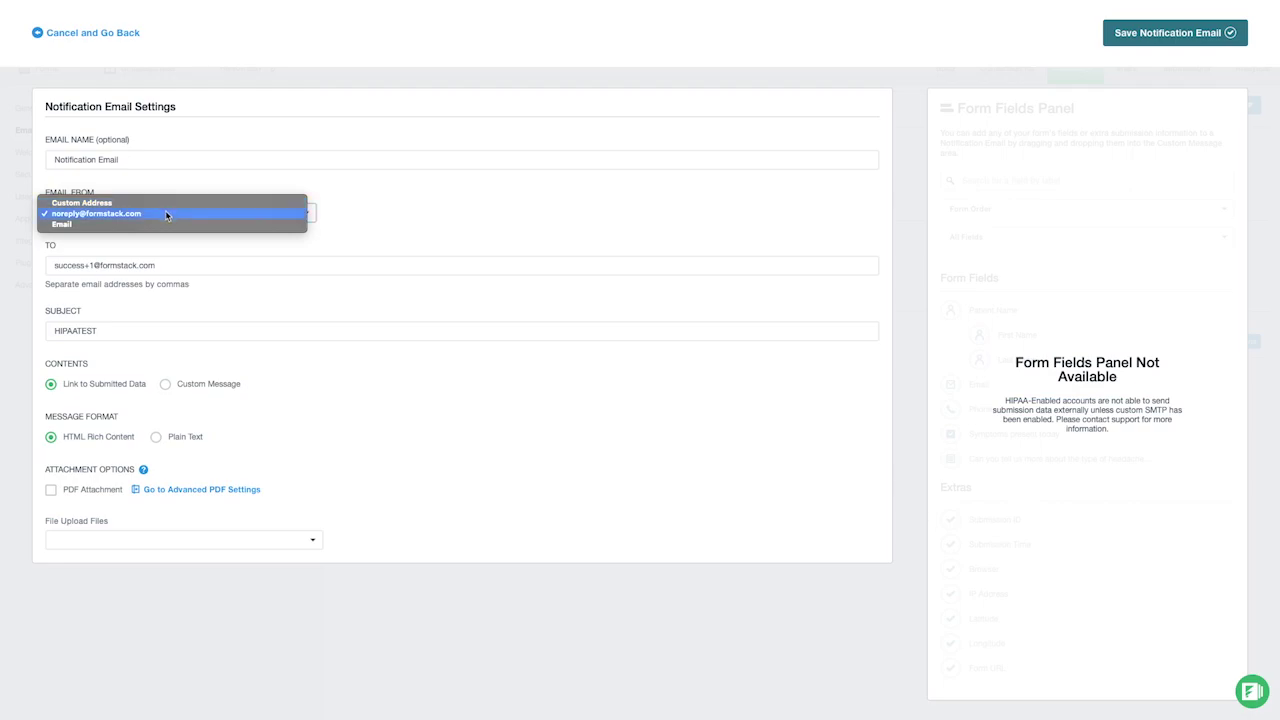
pyautogui.click(166, 213)
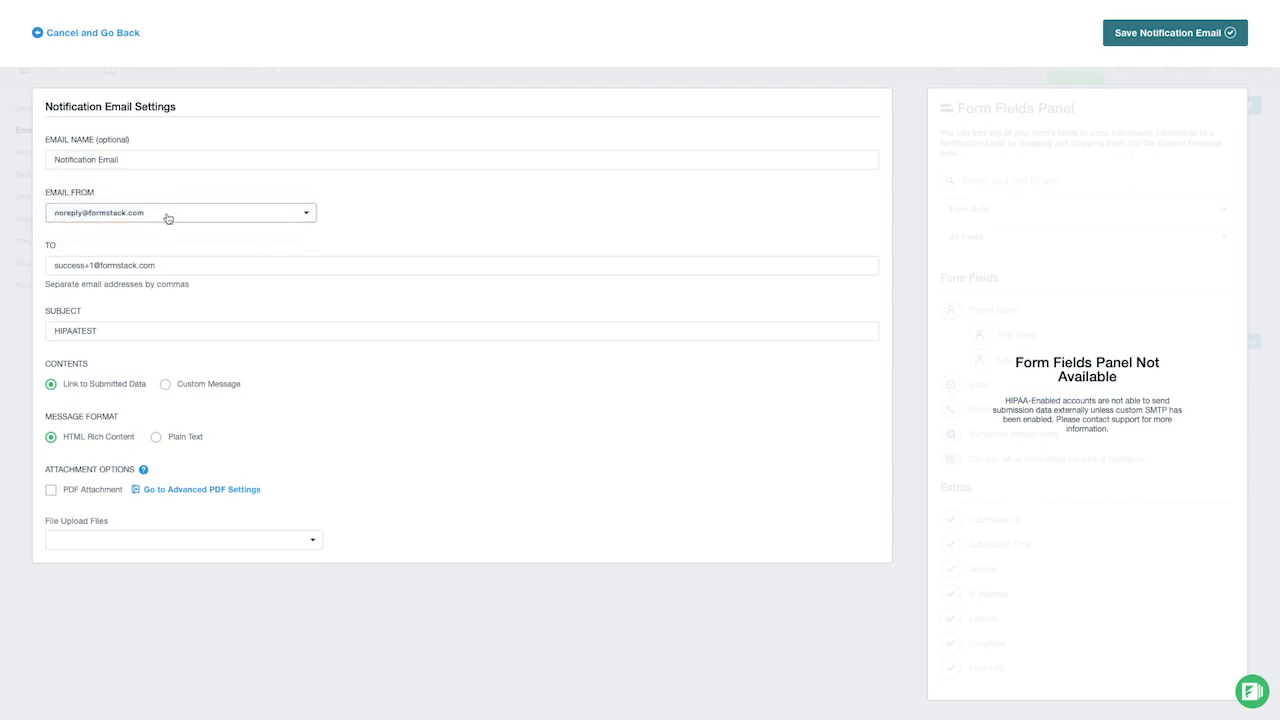
pyautogui.click(170, 266)
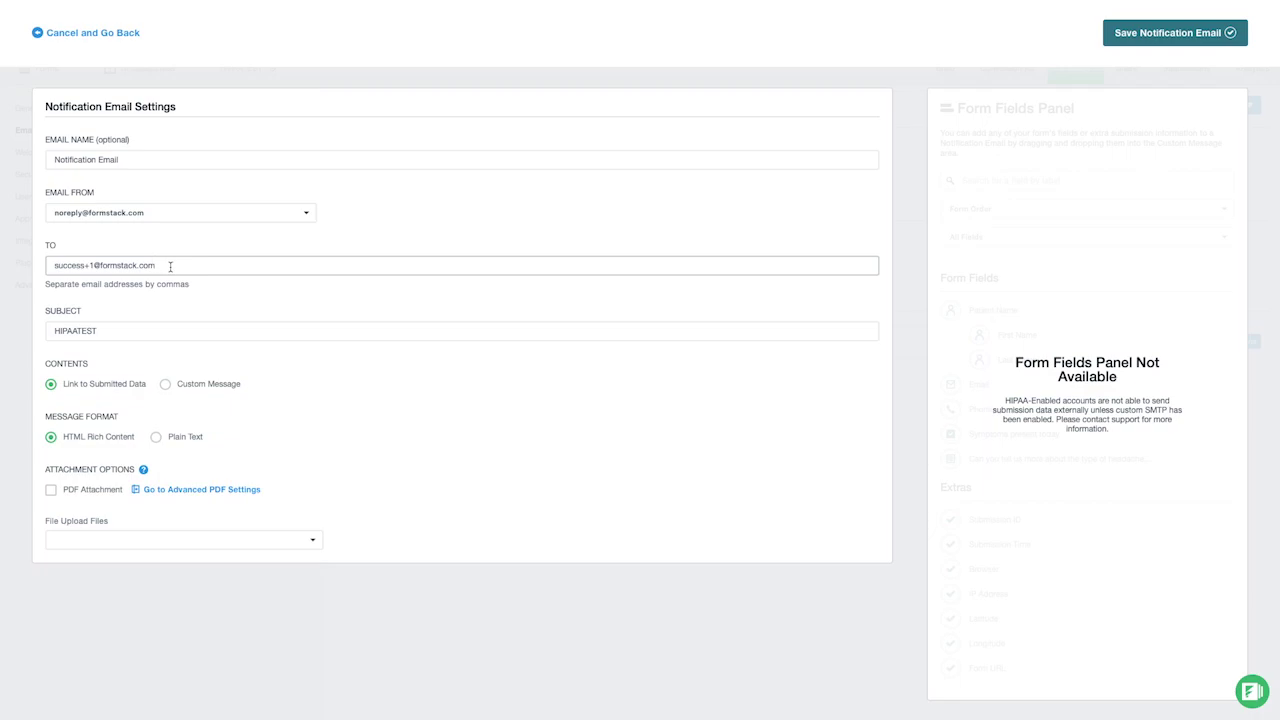
pyautogui.click(153, 331)
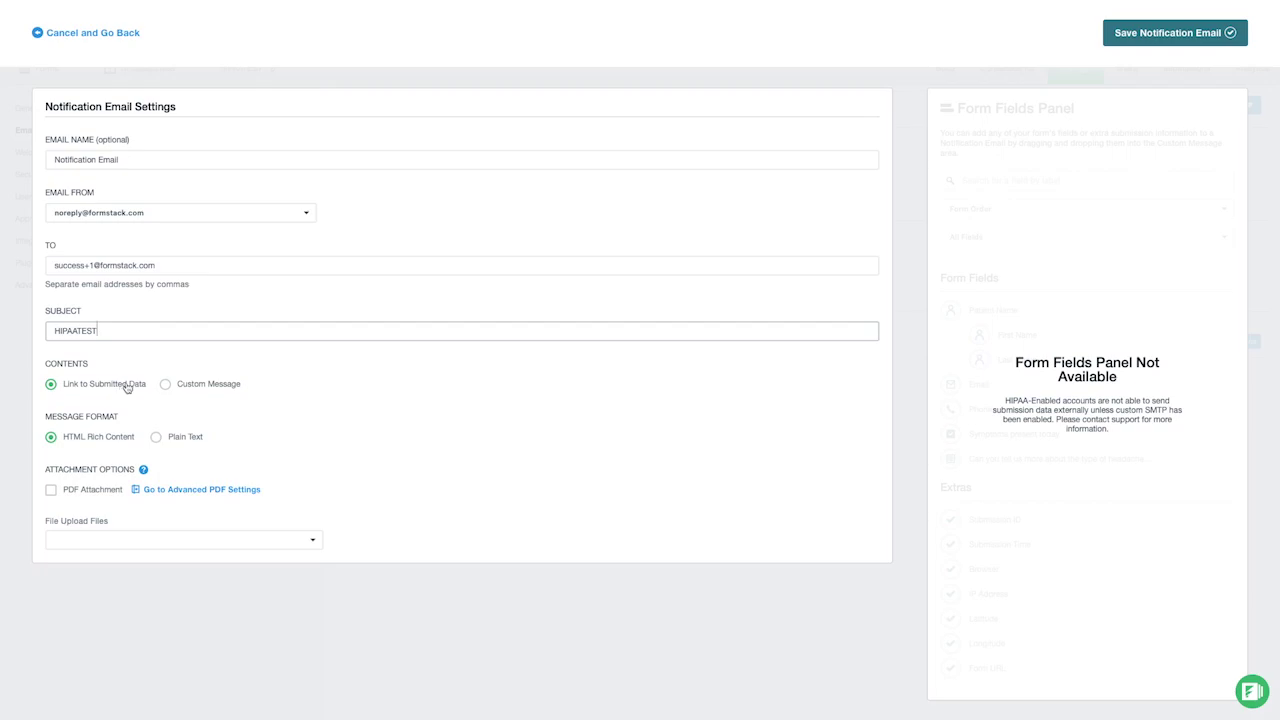
# - Switch the notification to a custom message reading 'Hi, You have a new submission.'
pyautogui.click(166, 386)
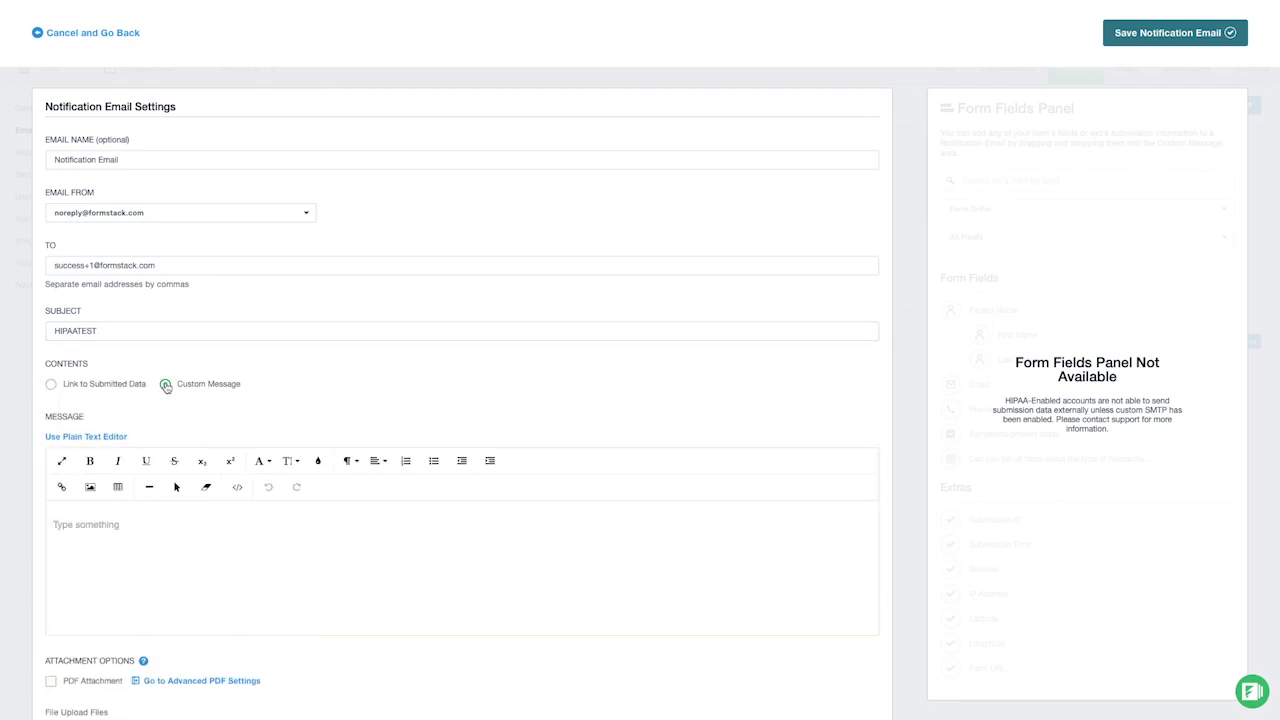
pyautogui.click(108, 524)
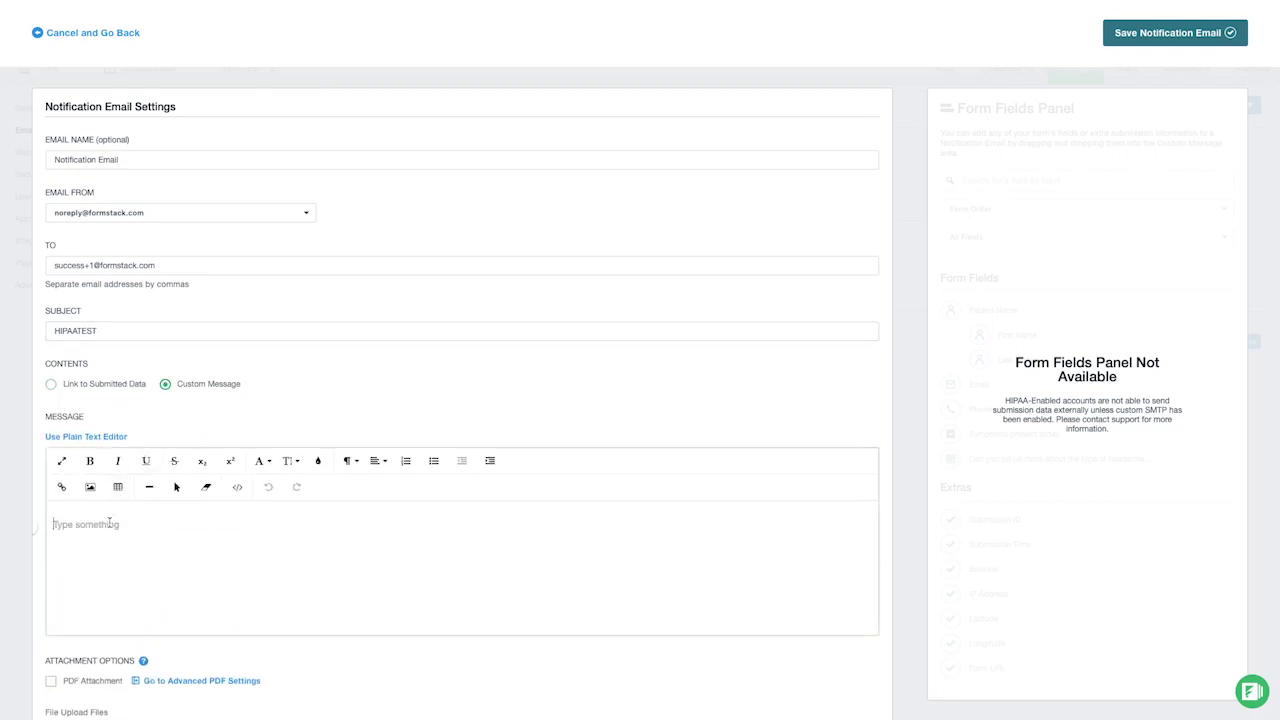
pyautogui.write('Hi, You have a new s')
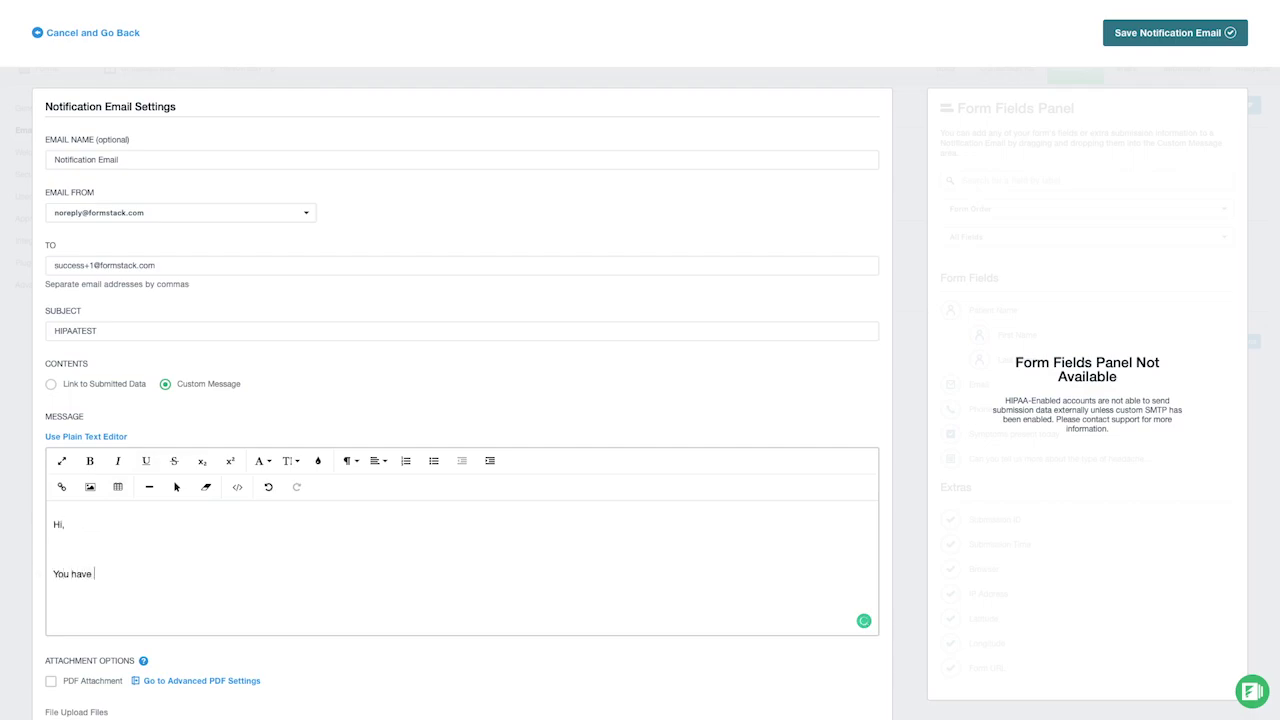
pyautogui.write('ubmission.')
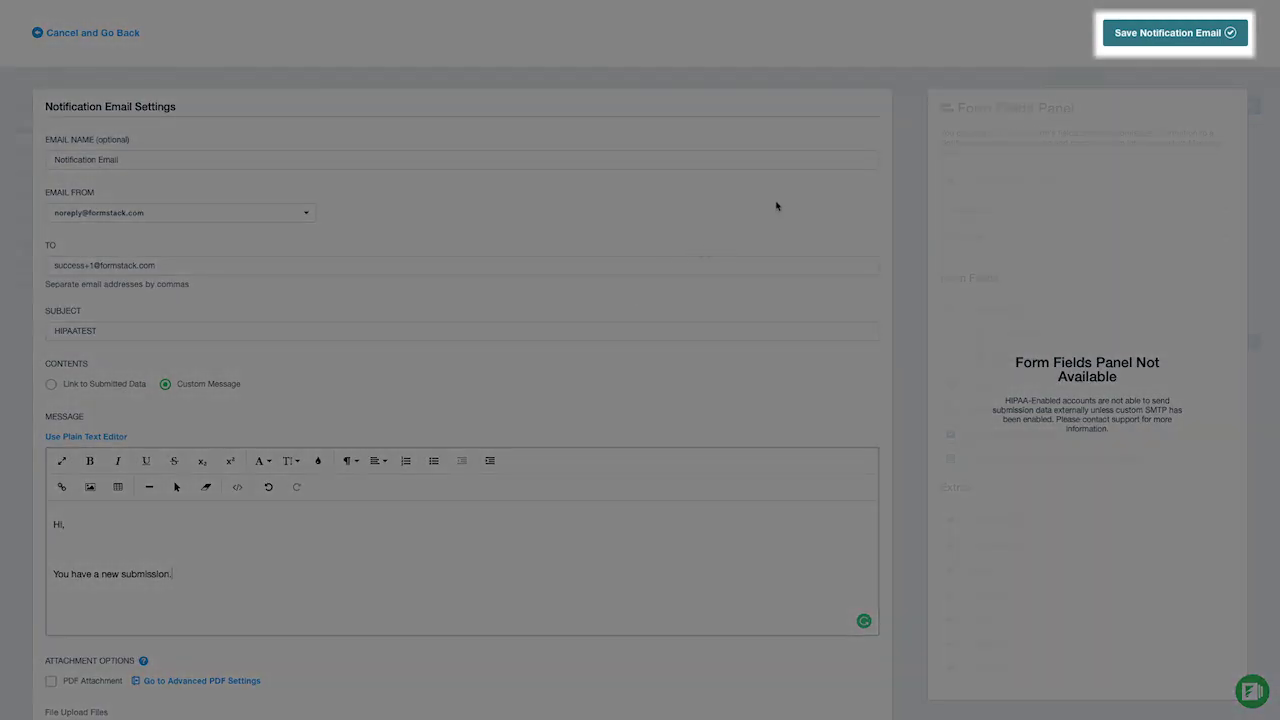
# - Save the notification email
pyautogui.click(1125, 44)
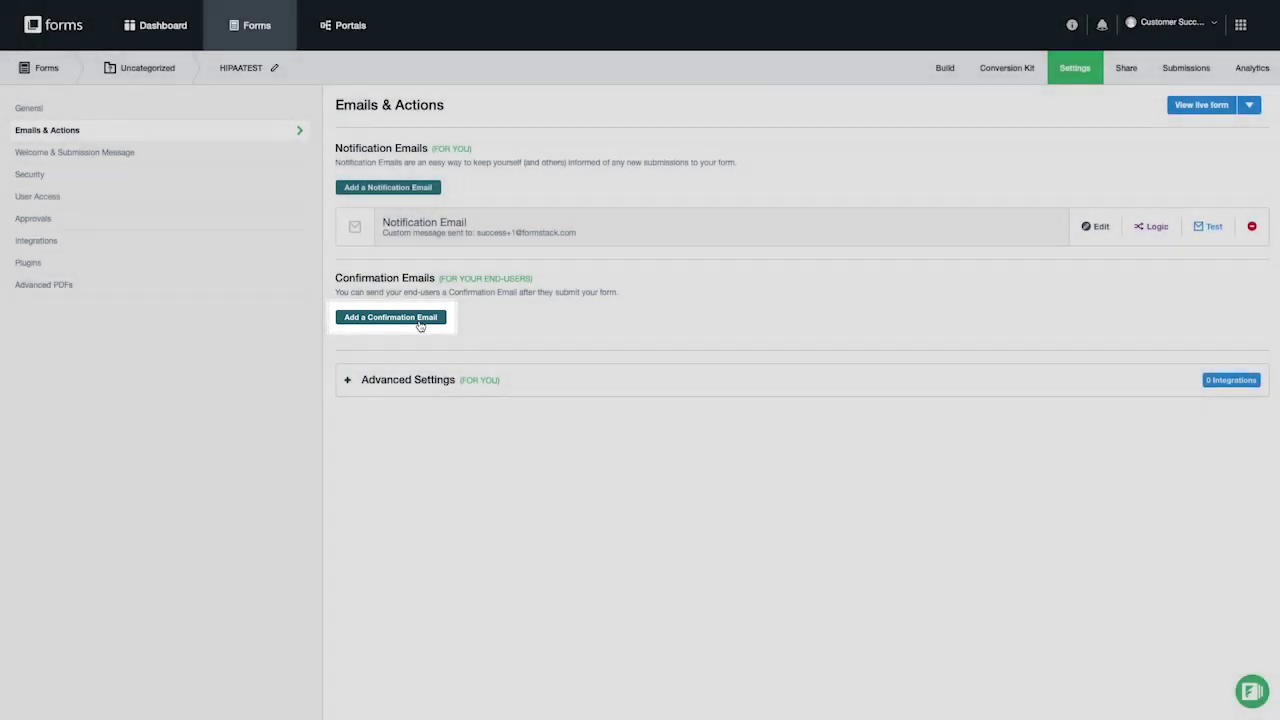
# - Add a confirmation email with the subject HIPAATEST, sent to the Email field
pyautogui.click(420, 325)
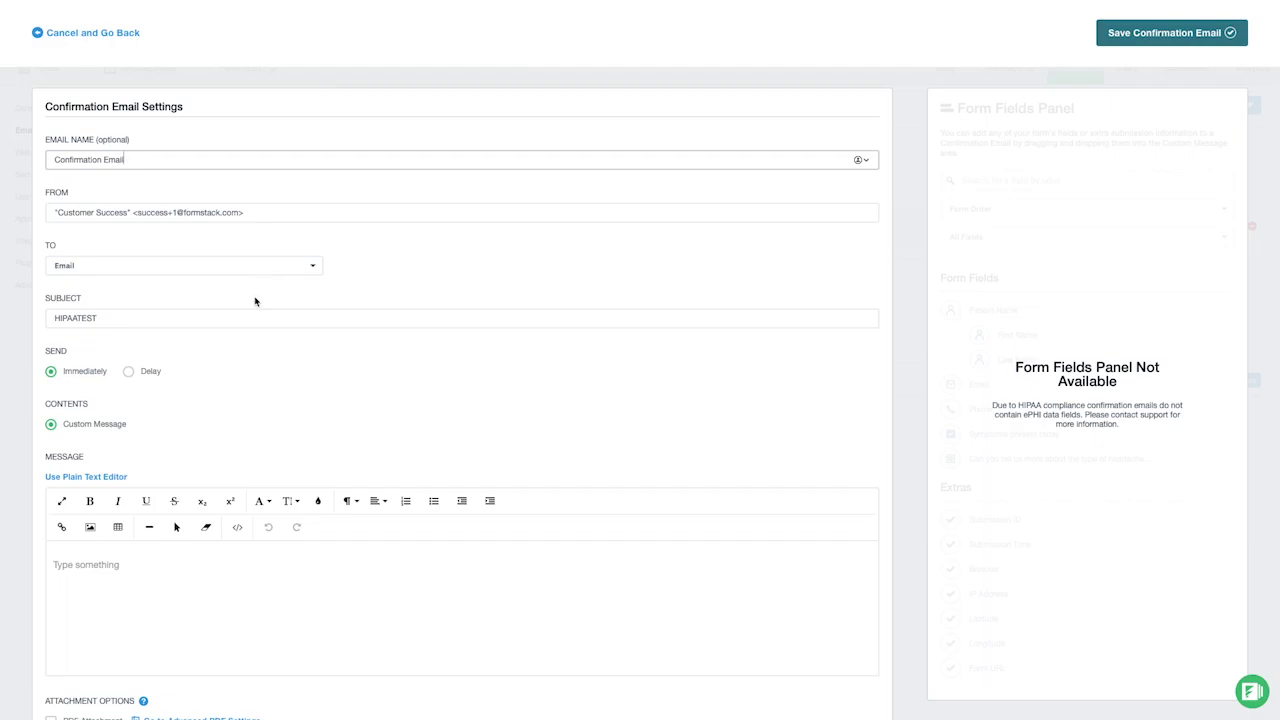
# - Set the confirmation message to 'Hey, We've received your submission!' and save it
pyautogui.click(159, 575)
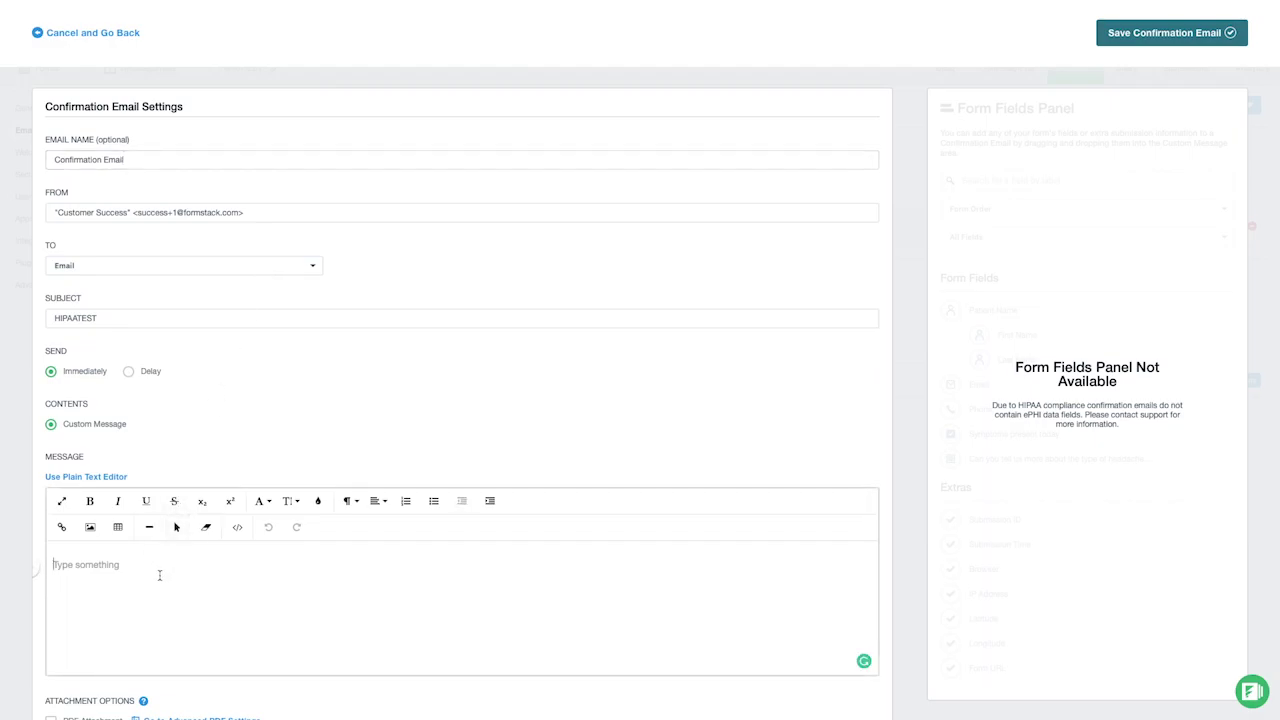
pyautogui.write('Hey,')
pyautogui.write("'ve received your subm")
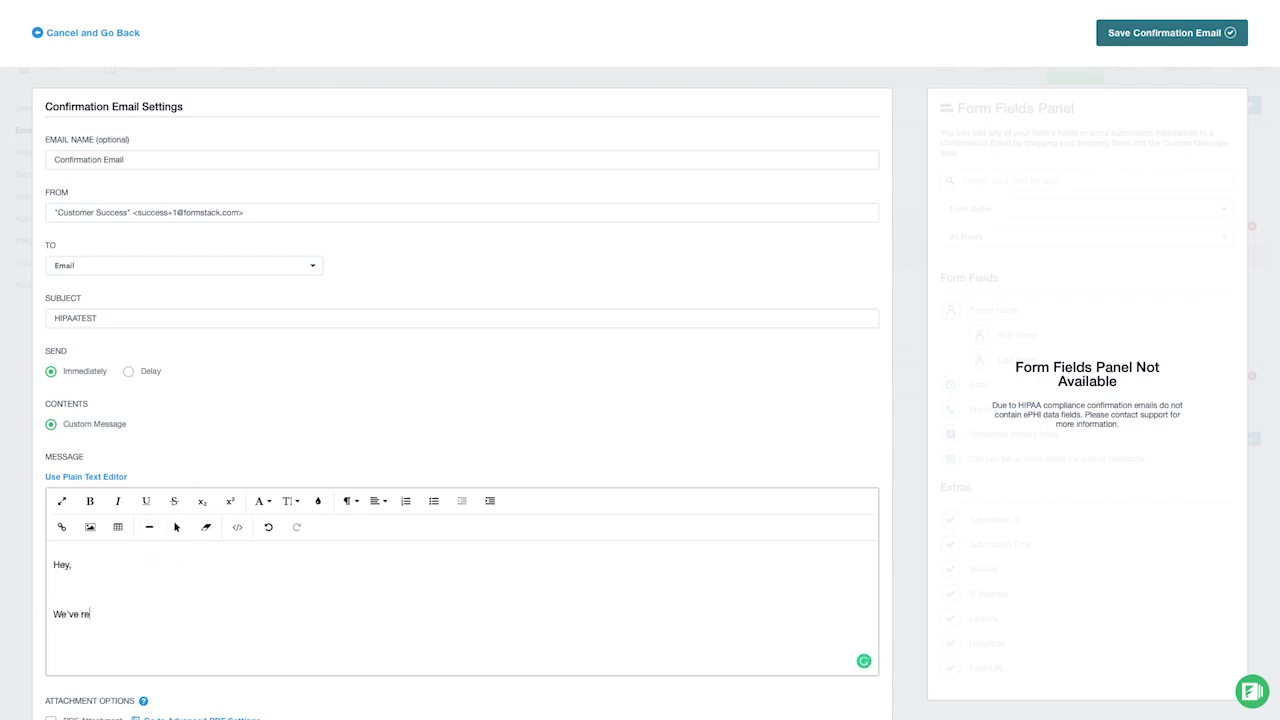
pyautogui.write('ission!')
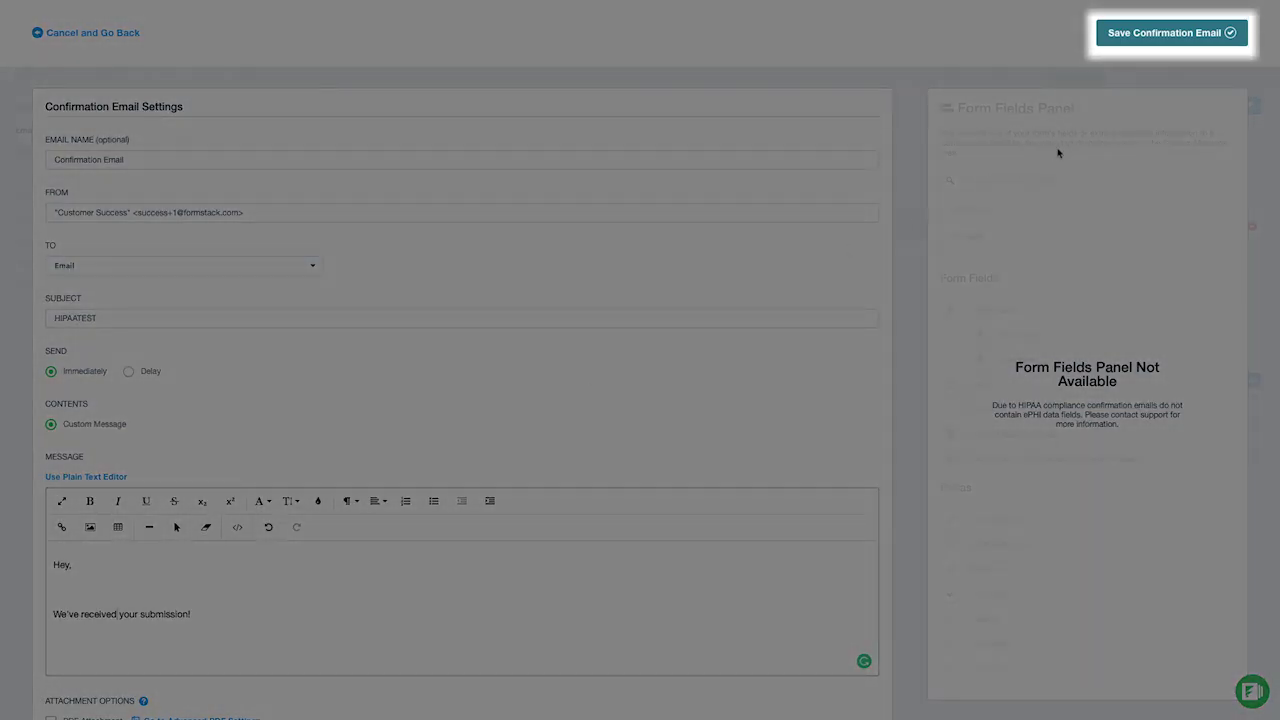
pyautogui.click(1183, 33)
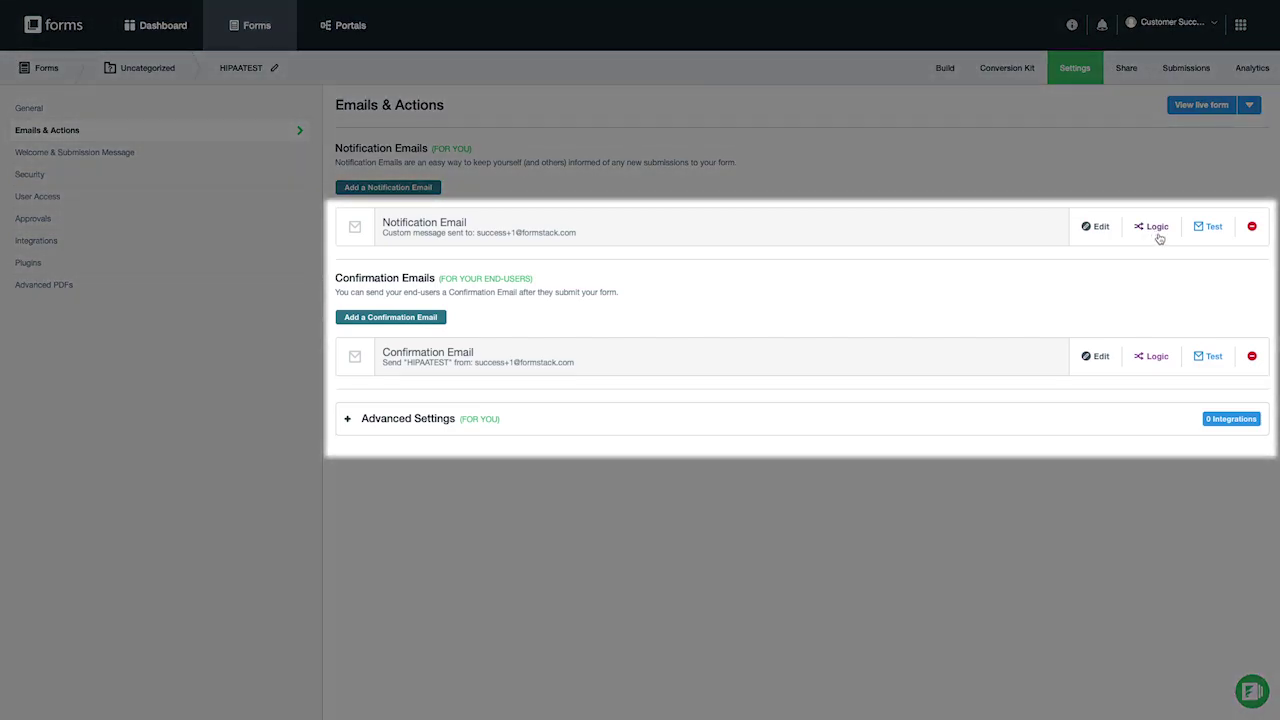
# - Add a notification logic rule for Symptoms present today is Fever, discarding an extra rule
pyautogui.click(1157, 228)
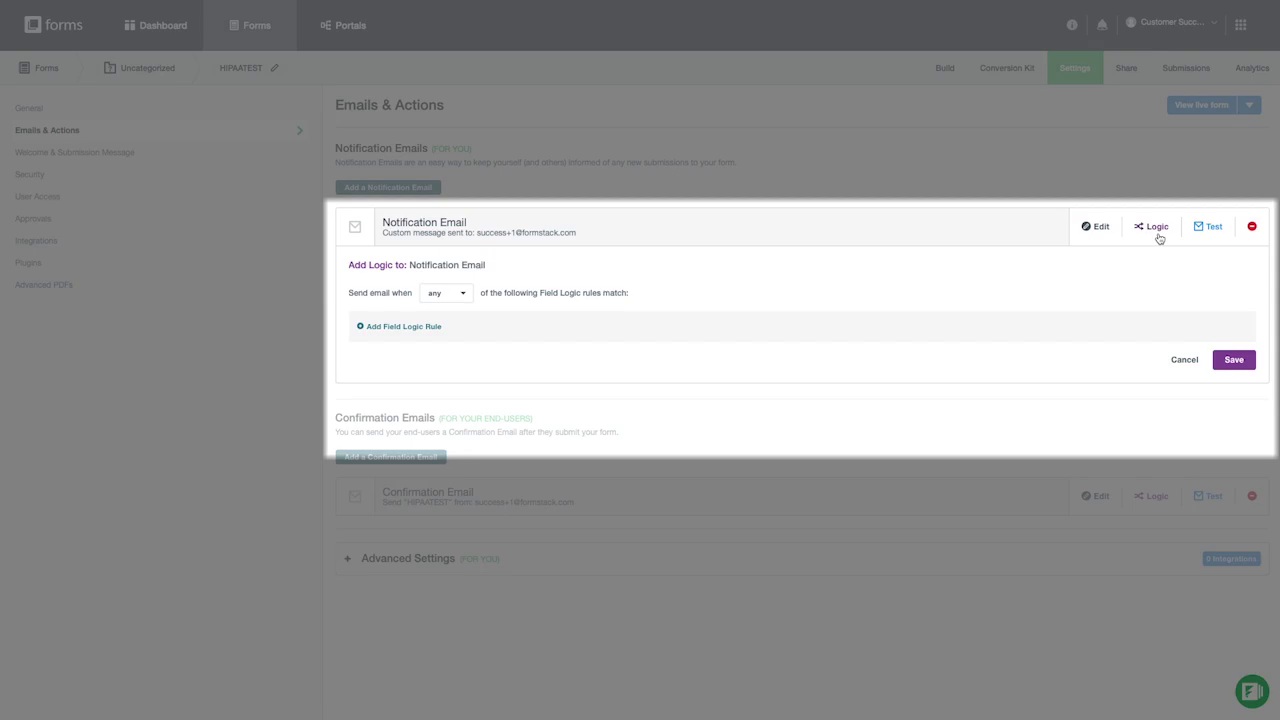
pyautogui.click(421, 328)
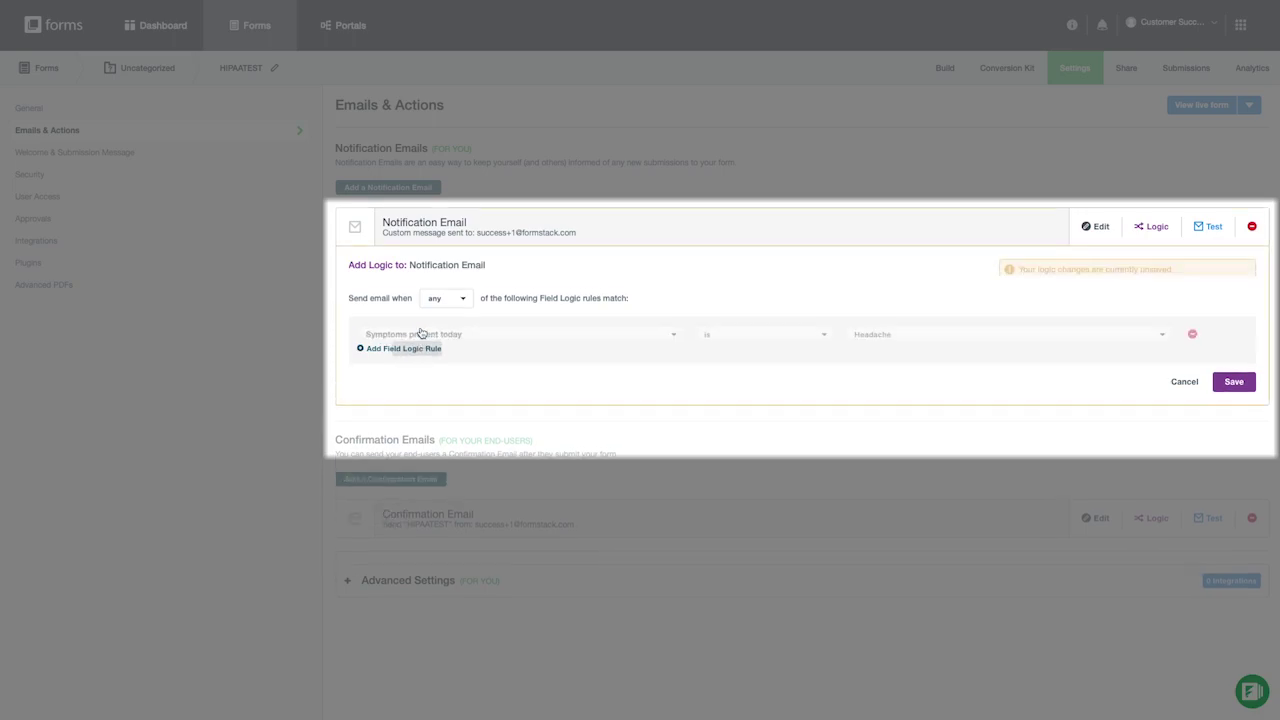
pyautogui.click(884, 341)
pyautogui.click(877, 350)
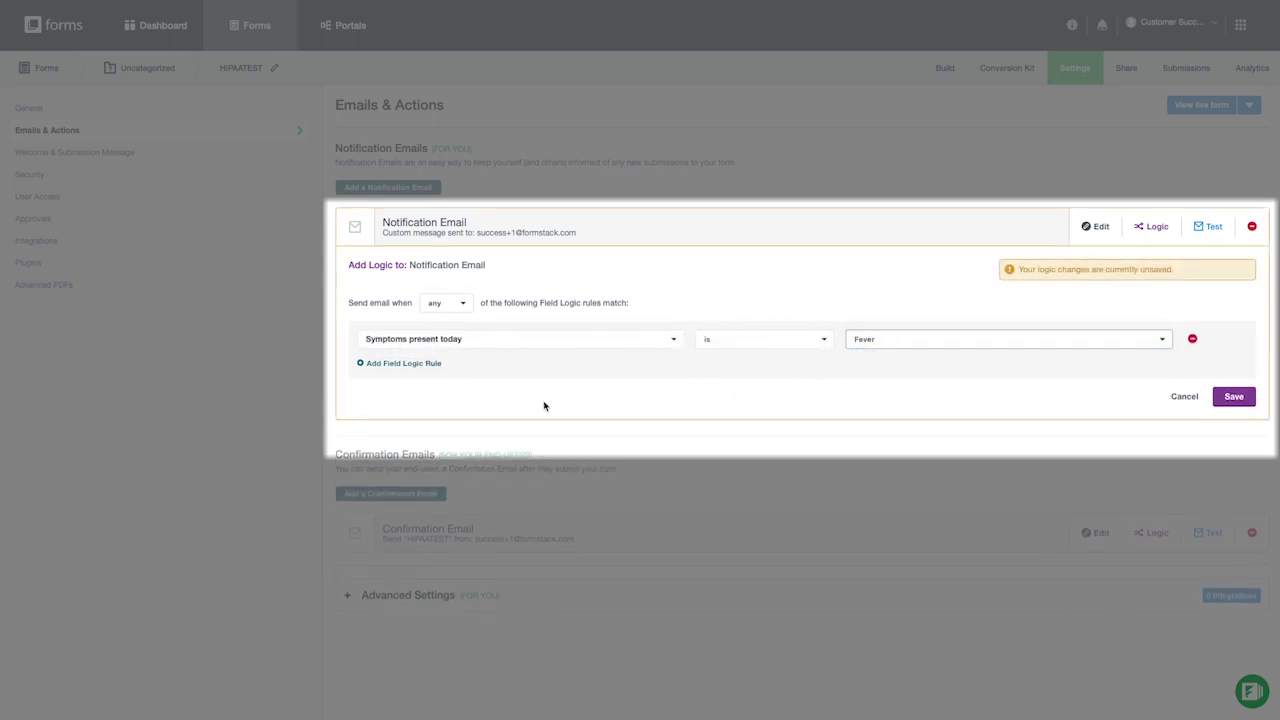
pyautogui.click(404, 364)
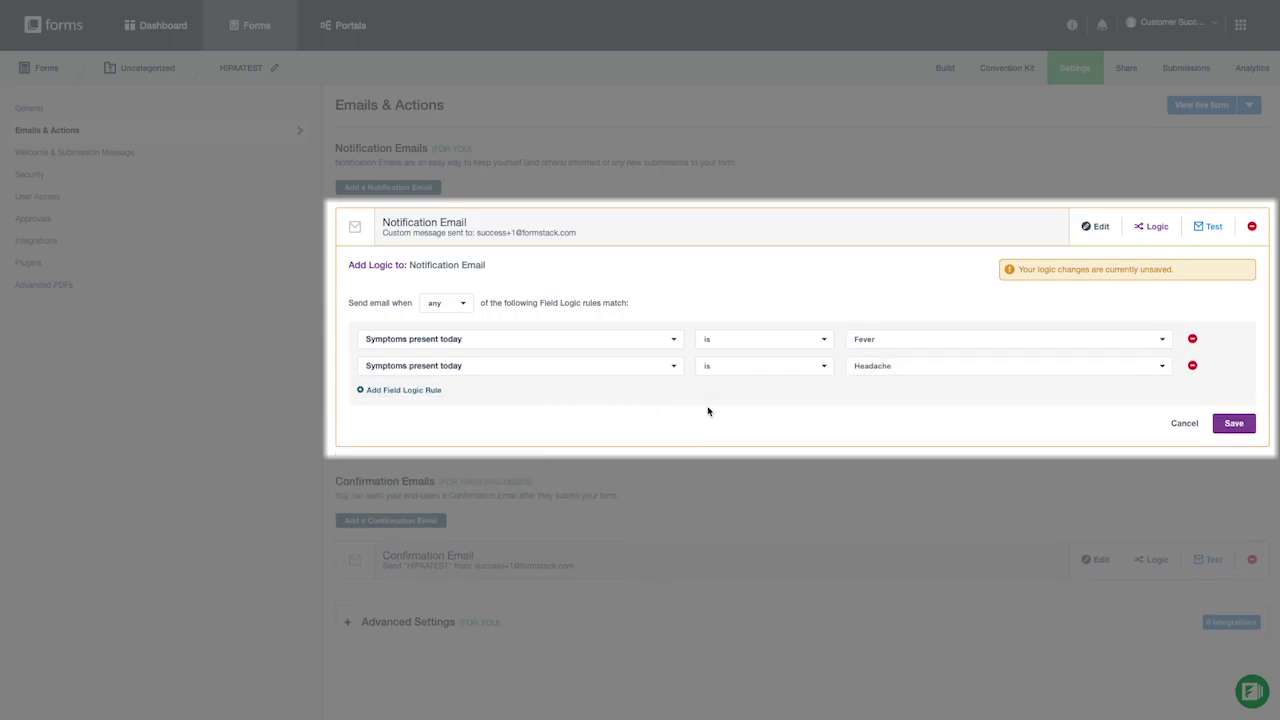
pyautogui.click(903, 366)
pyautogui.click(903, 366)
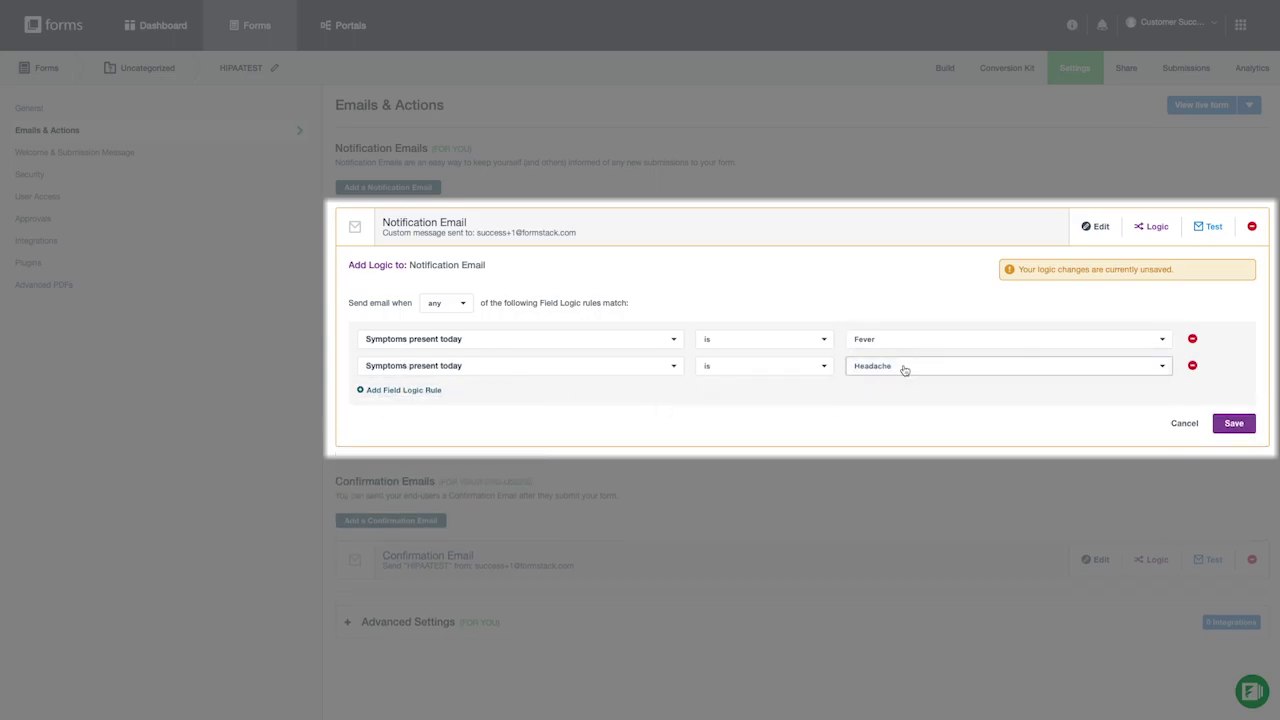
pyautogui.click(1192, 365)
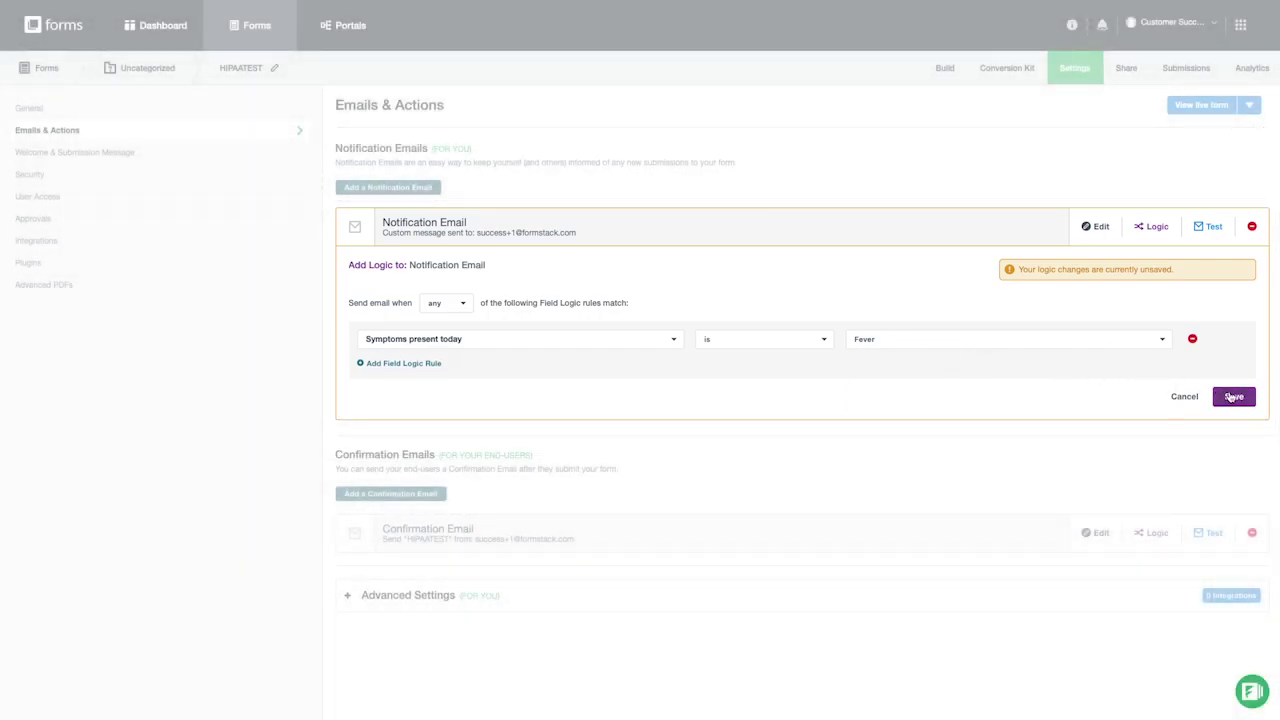
# - Save the Fever logic on the notification email
pyautogui.click(1233, 397)
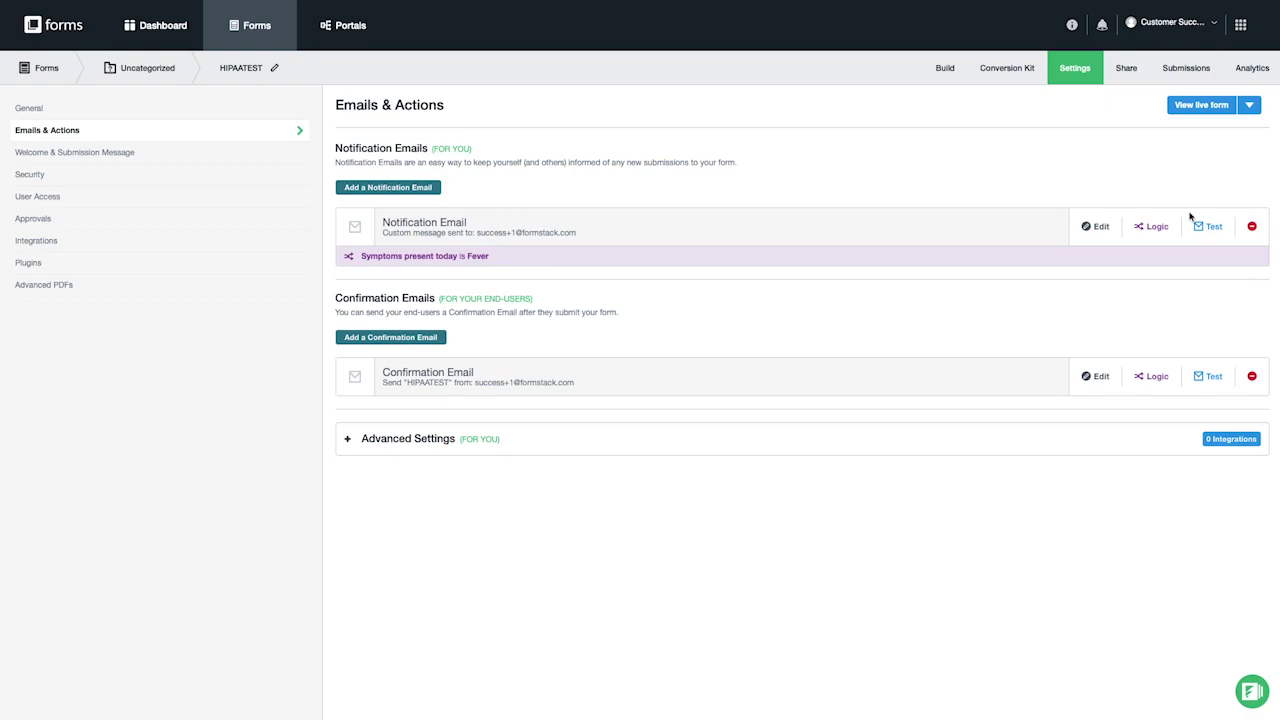
# - Open the Resource Center help panel
pyautogui.click(1071, 25)
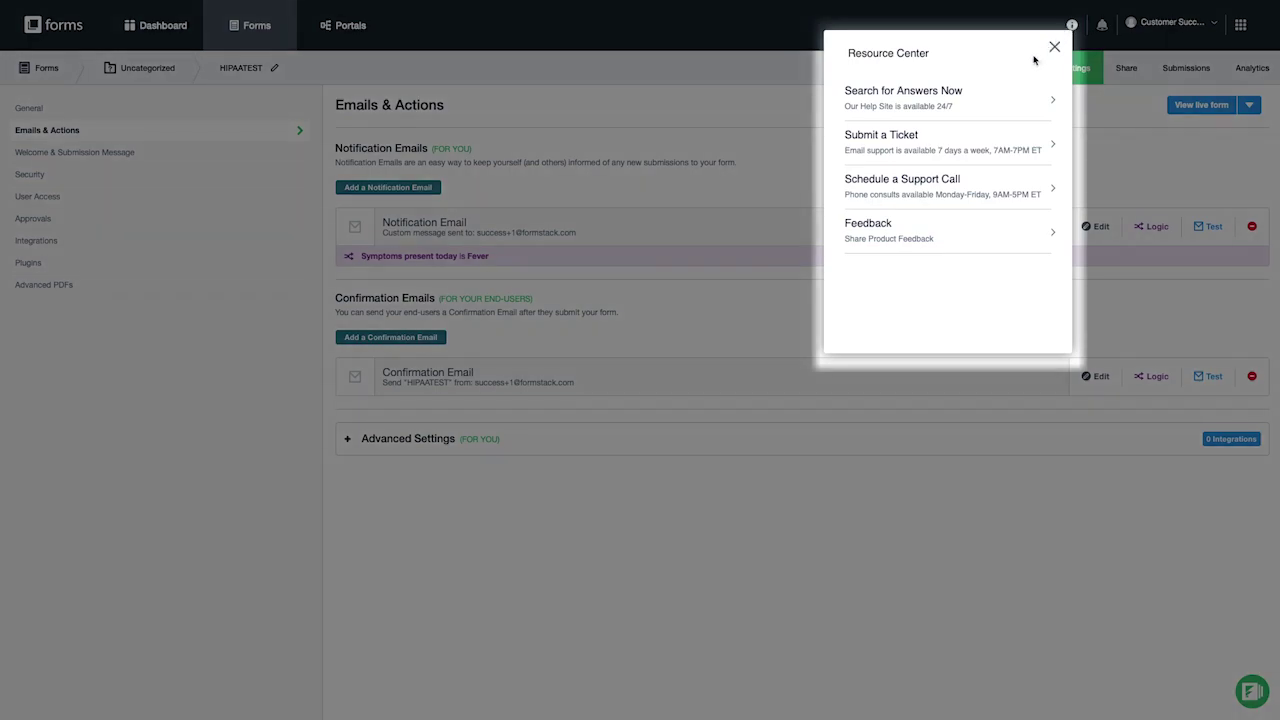
# - Navigate the Resource Center to the Submit a Ticket page for Technical Support
pyautogui.click(957, 97)
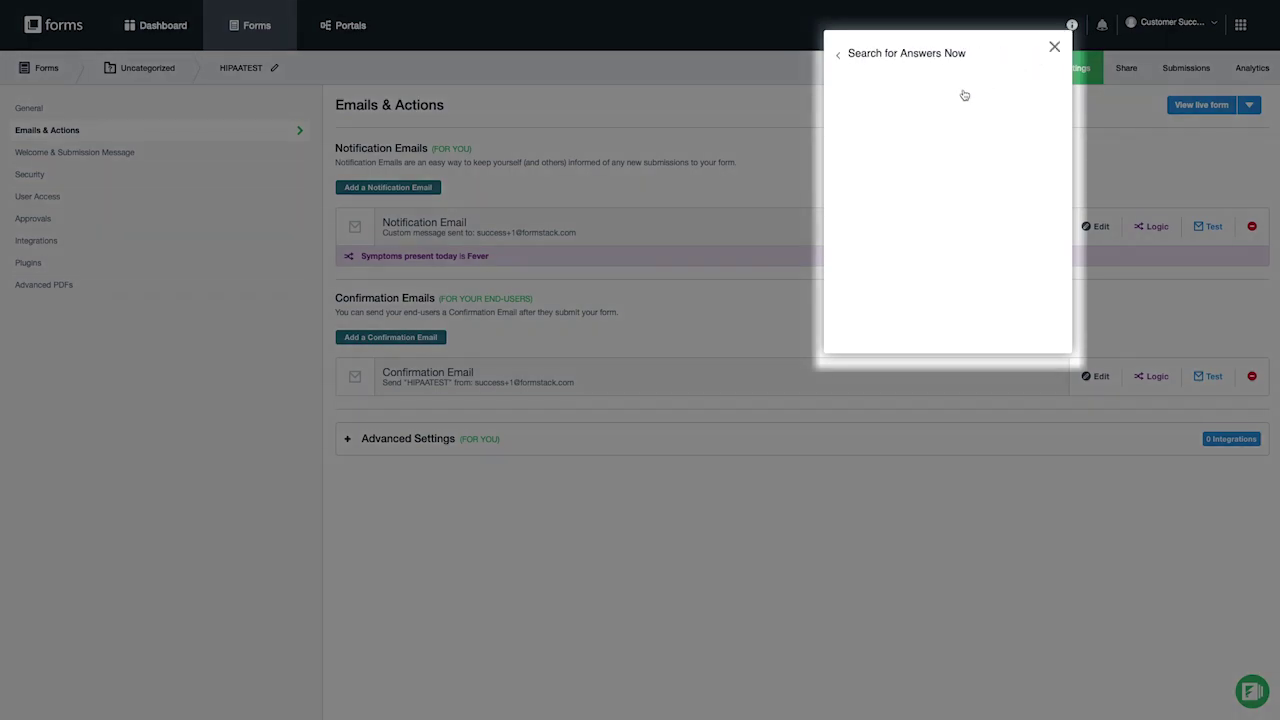
pyautogui.click(836, 57)
pyautogui.click(895, 147)
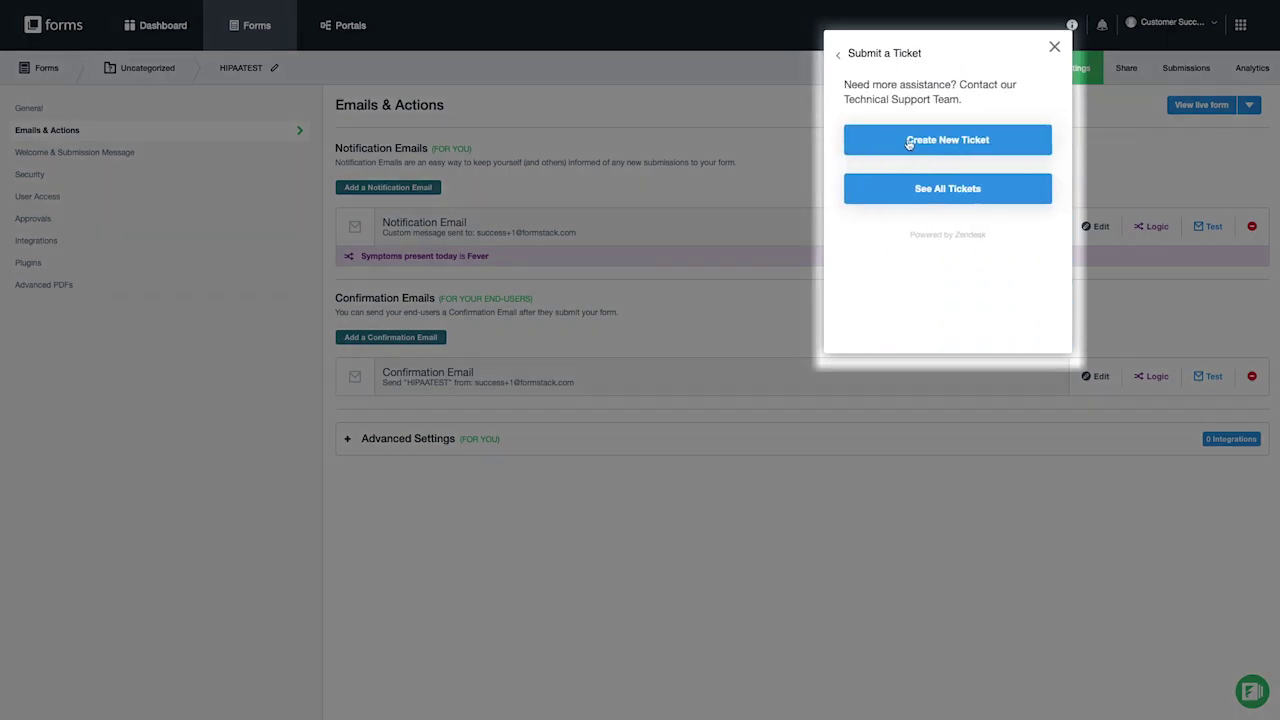